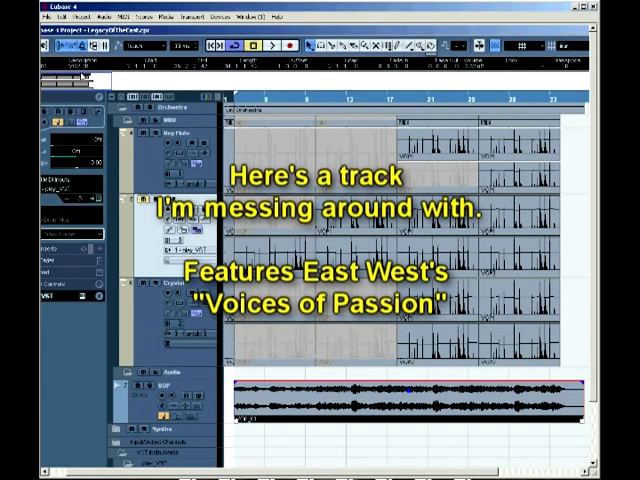
Step: Play the orchestral project to the end, stop it, and open the VOP track's instrument
left_click(272, 46)
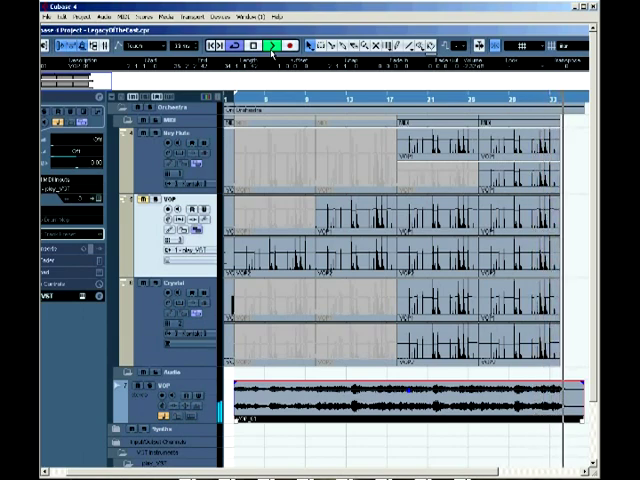
key("space")
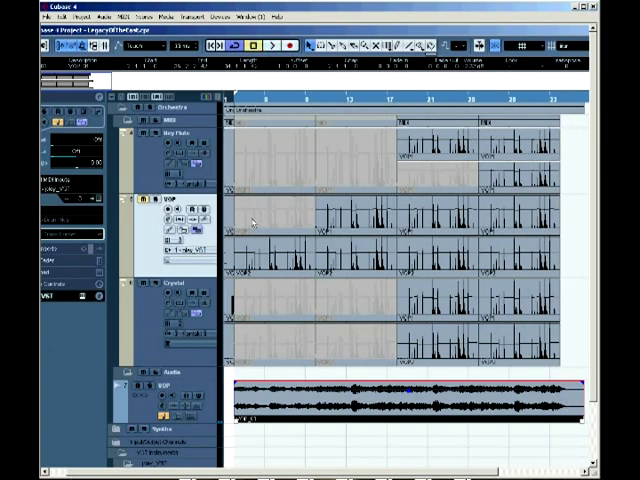
left_click(98, 199)
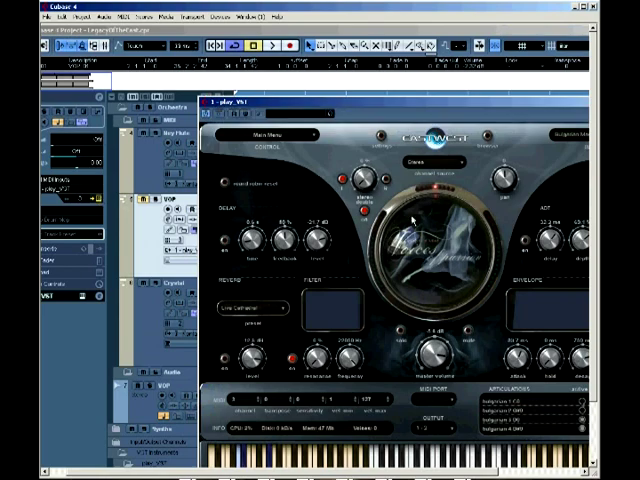
Step: Play six notes on the Bulgarian Master voice, then show the loaded-instruments list
left_click_drag(432, 107, 299, 51)
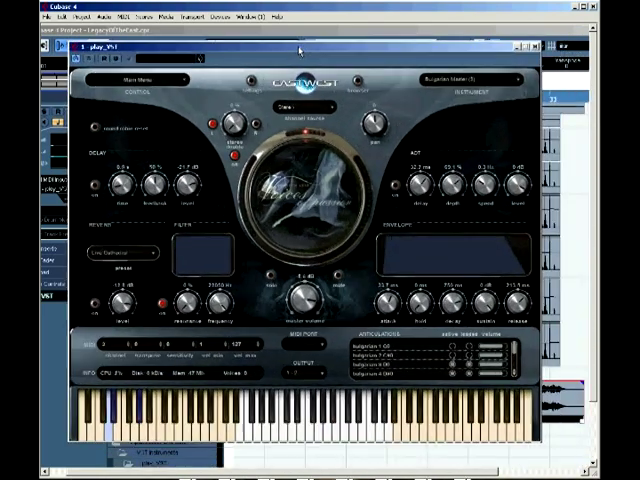
left_click(291, 434)
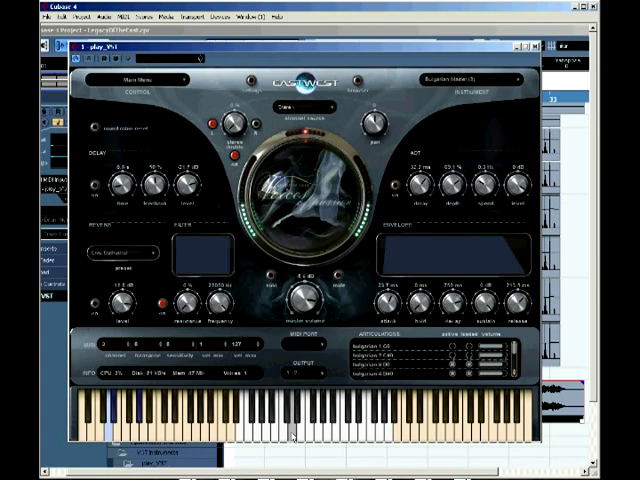
left_click(299, 437)
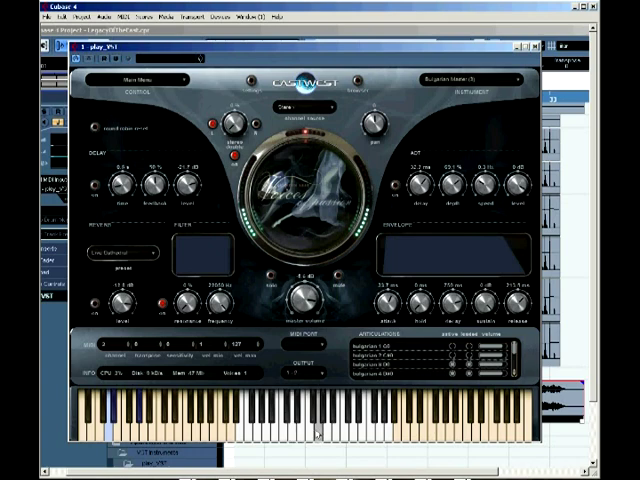
left_click(311, 436)
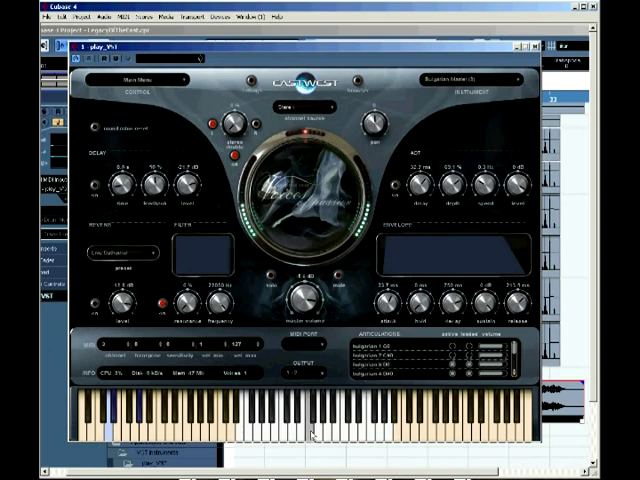
left_click(300, 424)
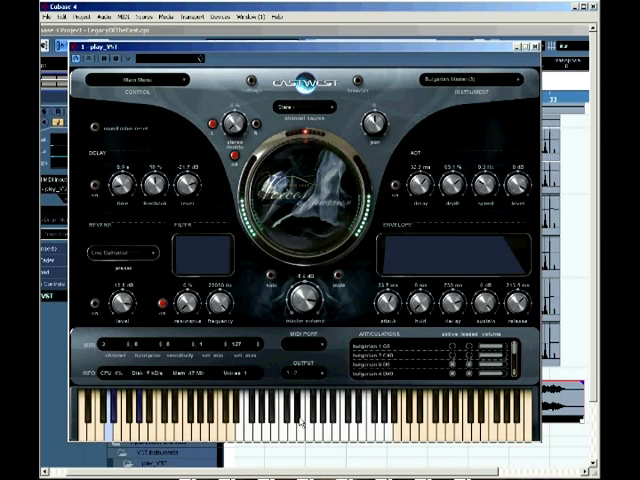
left_click(355, 436)
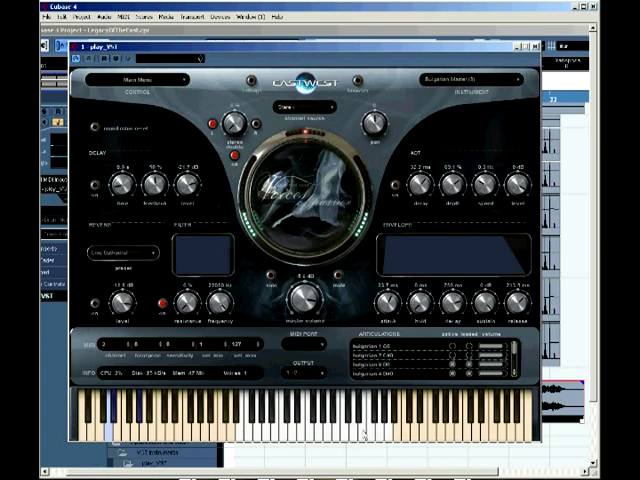
left_click(371, 434)
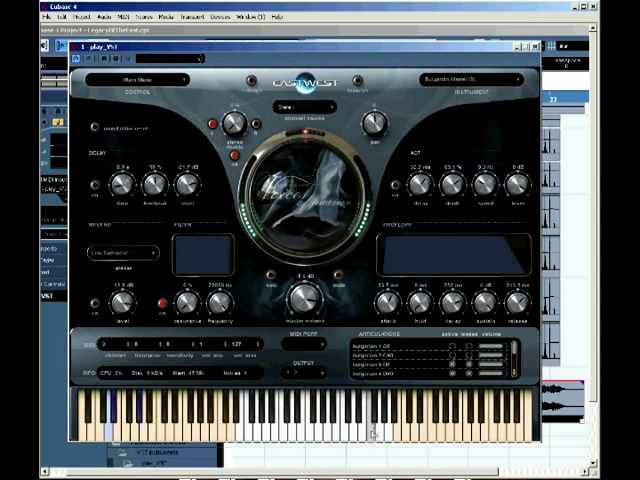
left_click(455, 80)
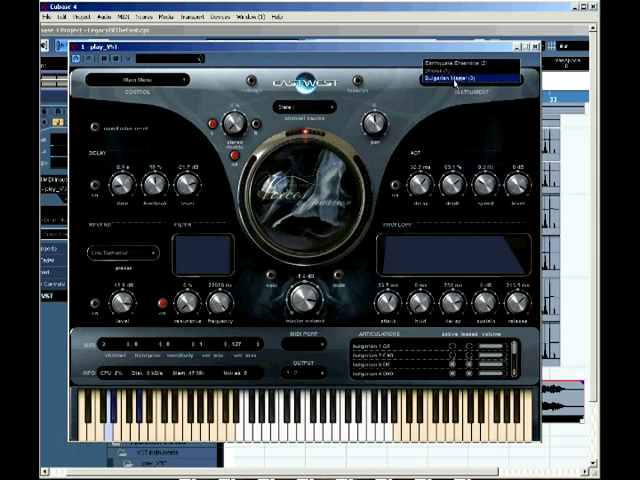
Step: Switch to Earthquake Ensemble and play four drum hits on it
left_click(455, 63)
left_click(291, 432)
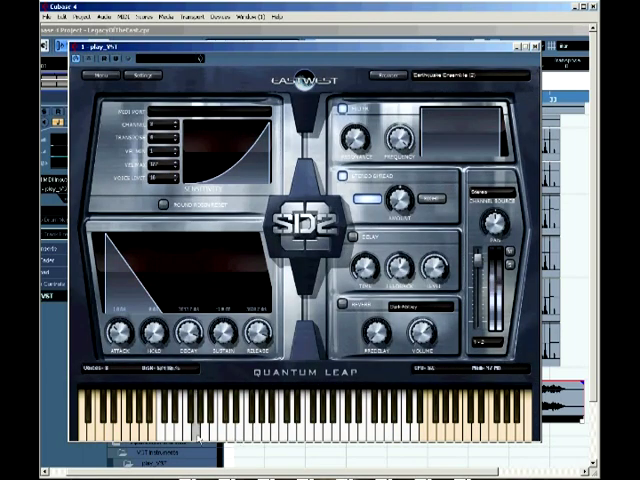
left_click(316, 438)
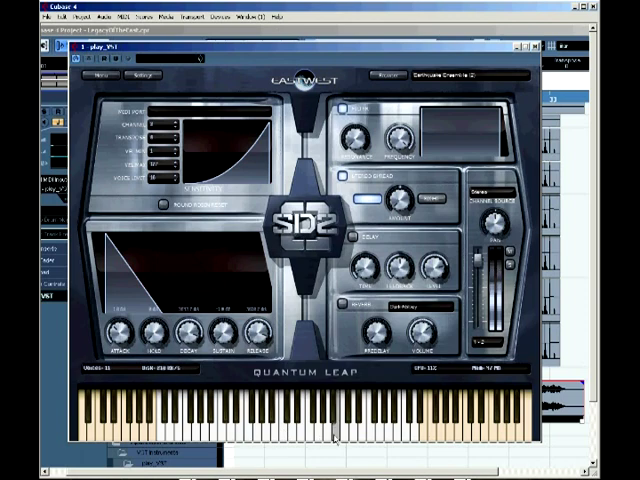
left_click(229, 437)
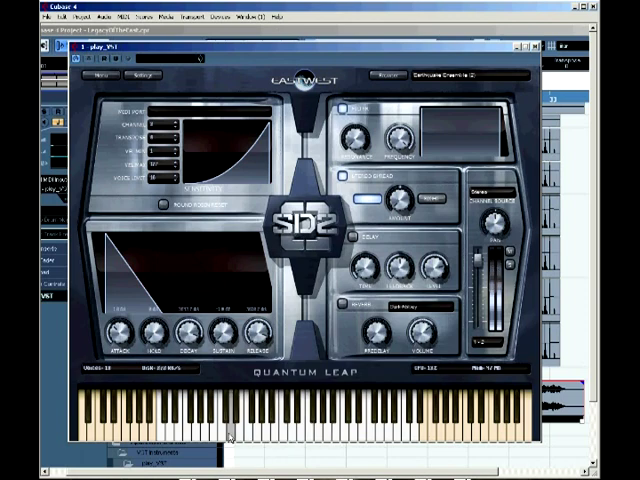
left_click(171, 437)
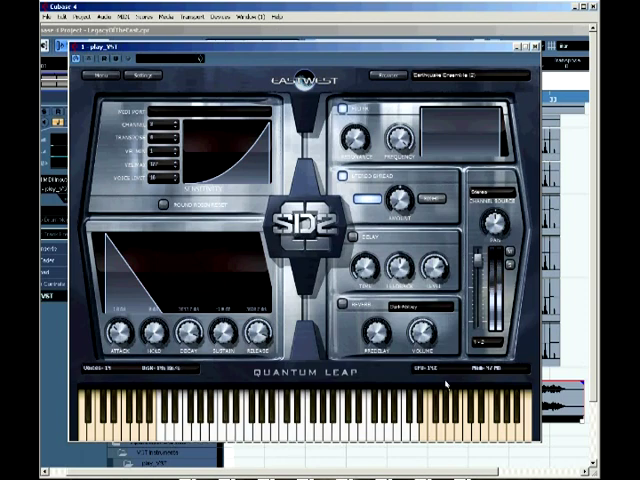
Step: Close Stormdrums and open the Crystal track's Kontakt instrument
left_click(537, 47)
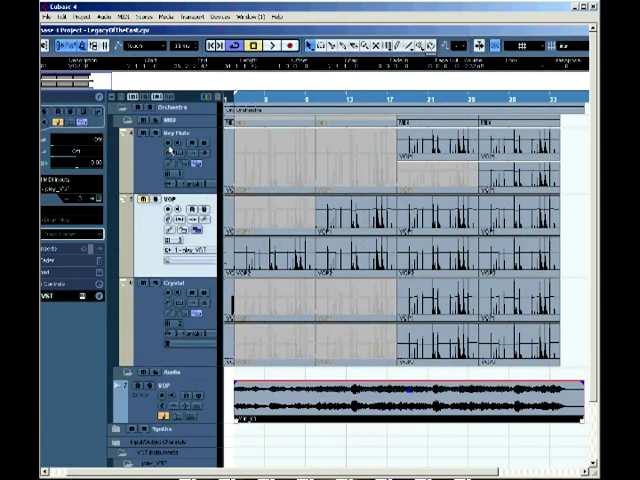
left_click(146, 324)
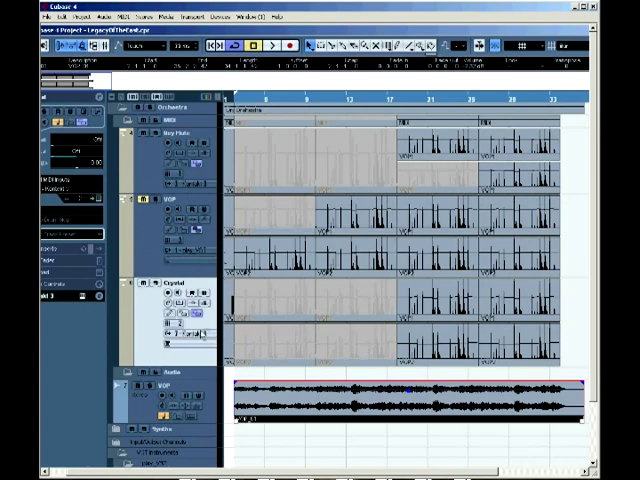
left_click(97, 200)
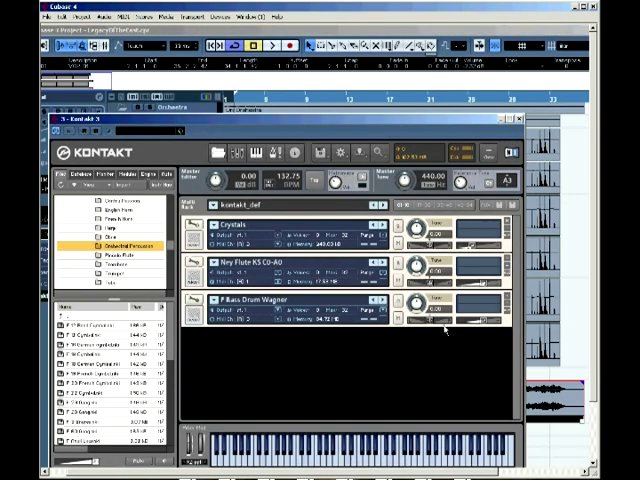
Step: Select Ney Flute, Crystals and F Bass Drum Wagner, play a bass drum note, then close Kontakt
left_click(258, 287)
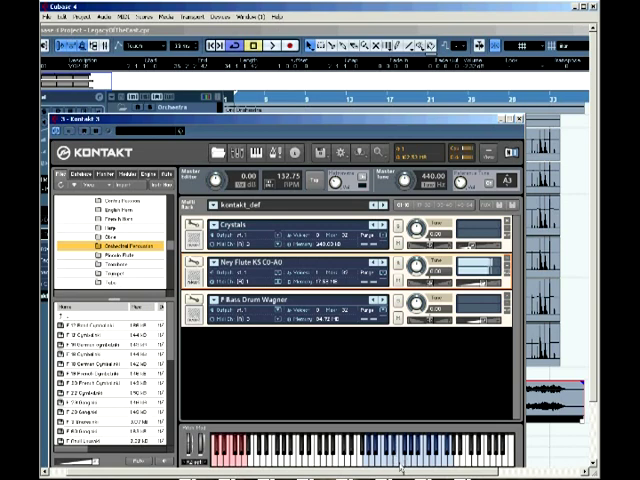
left_click(410, 248)
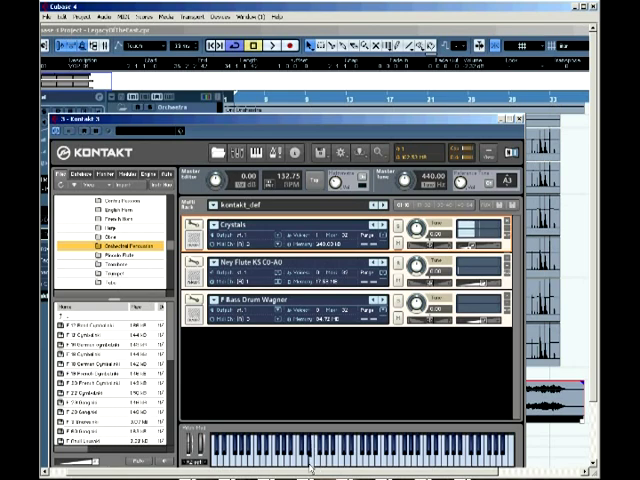
left_click(409, 323)
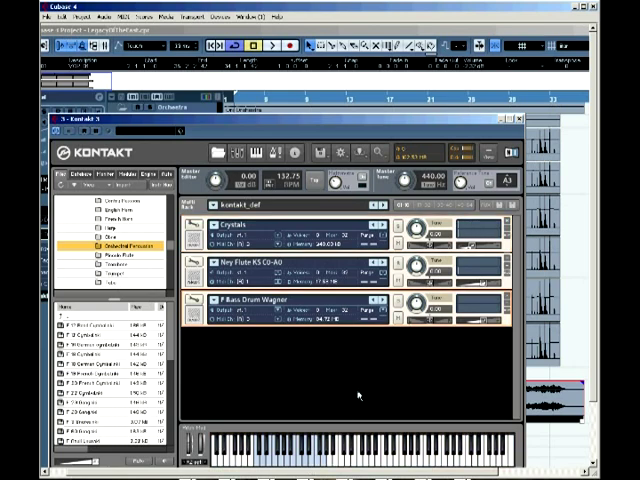
left_click(298, 460)
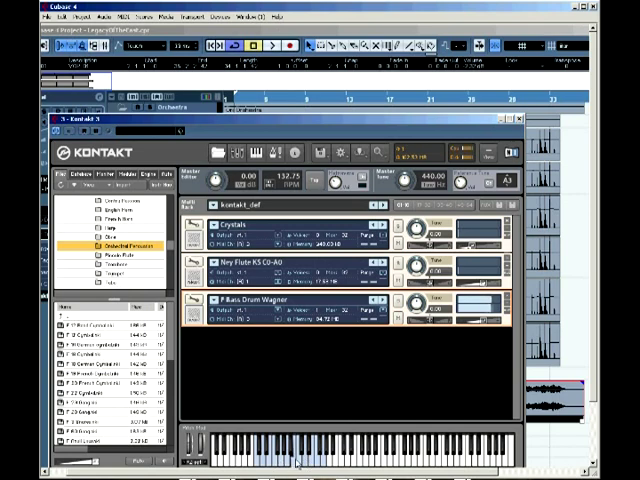
left_click(232, 97)
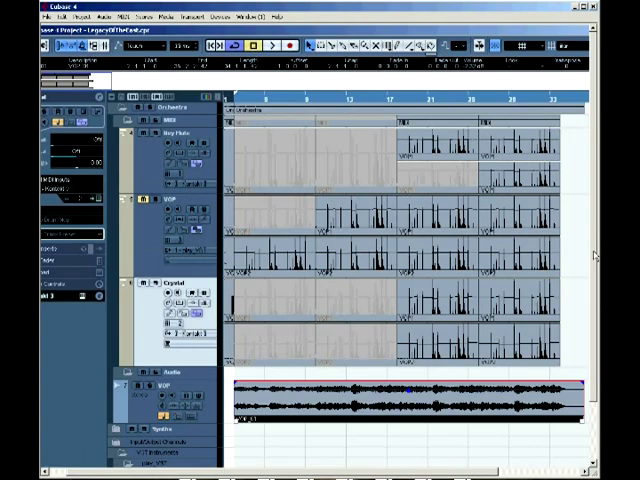
scroll(498, 410, "down", 3)
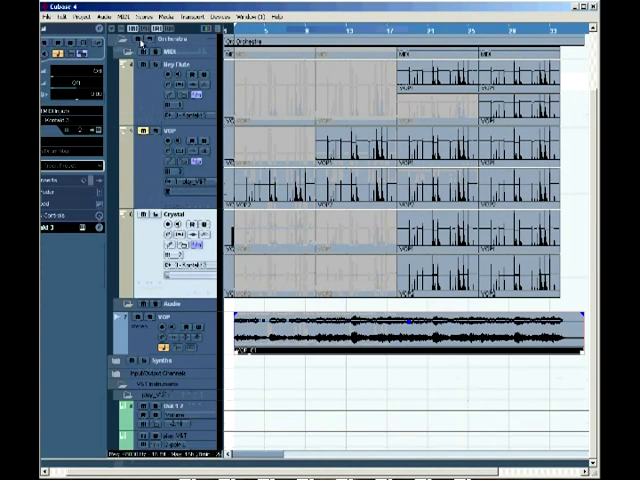